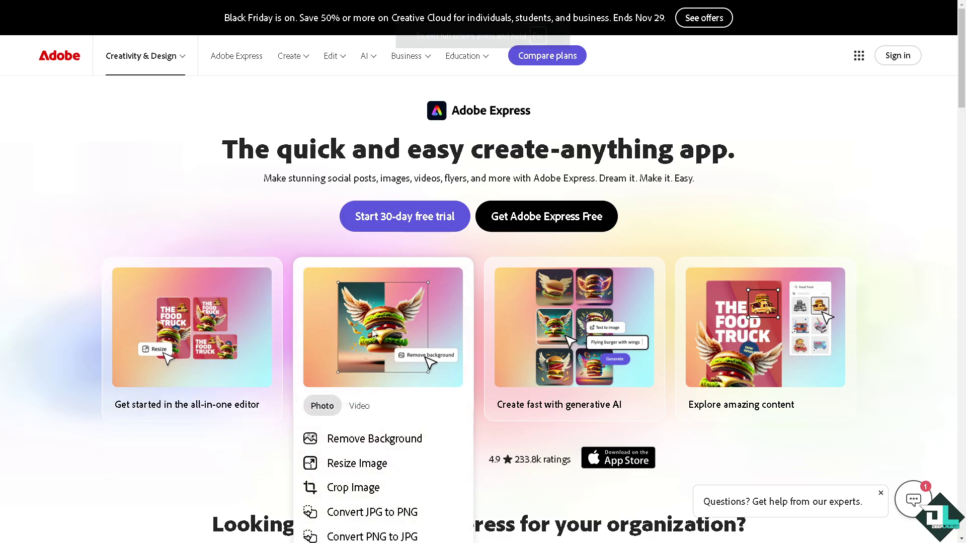
Browse the feature cards on the Adobe Express homepage.
mouse_move(757, 321)
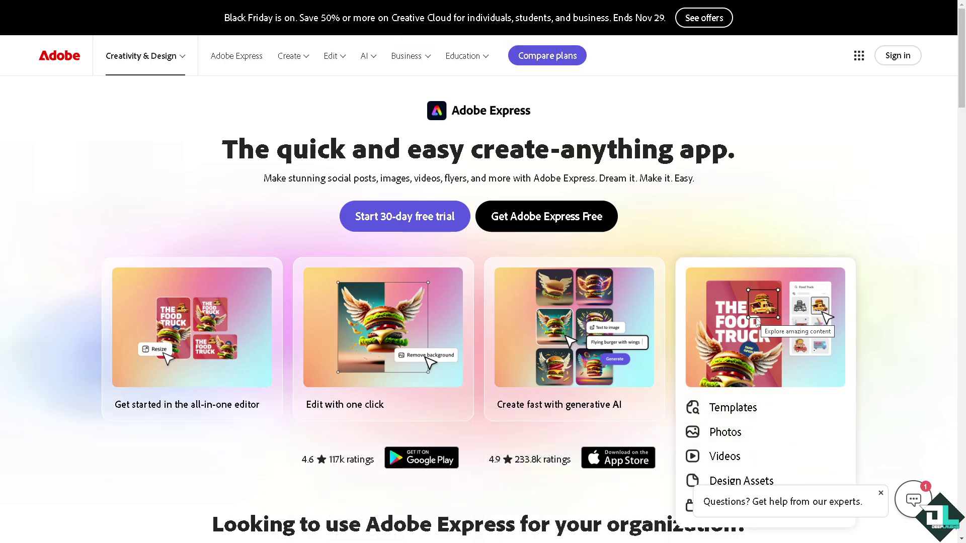
mouse_move(405, 316)
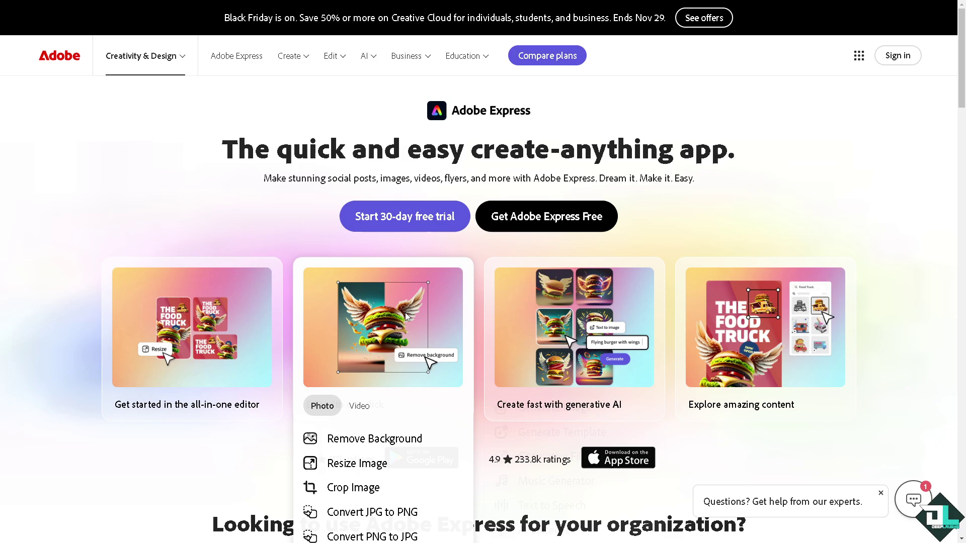
mouse_move(229, 362)
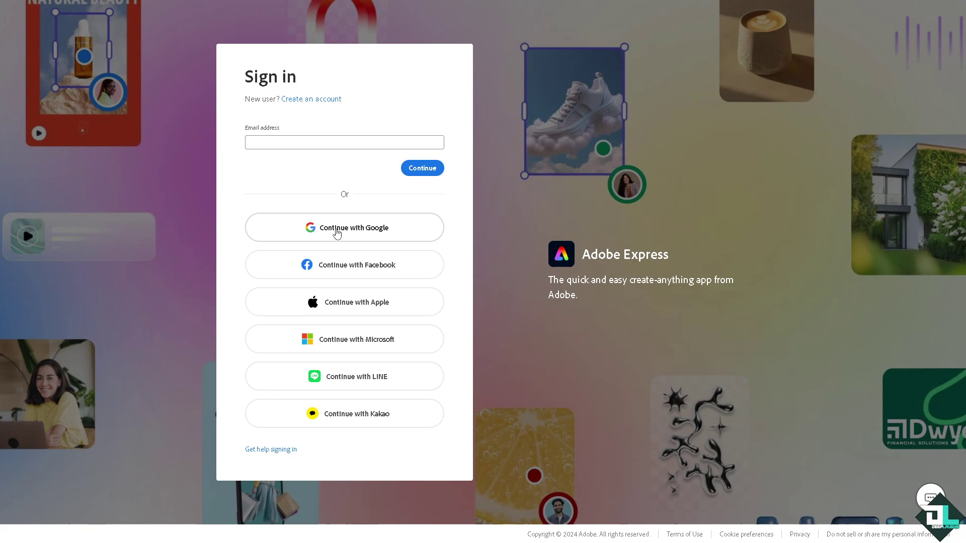
Switch the Adobe sign-in page to creating a new account.
click(307, 99)
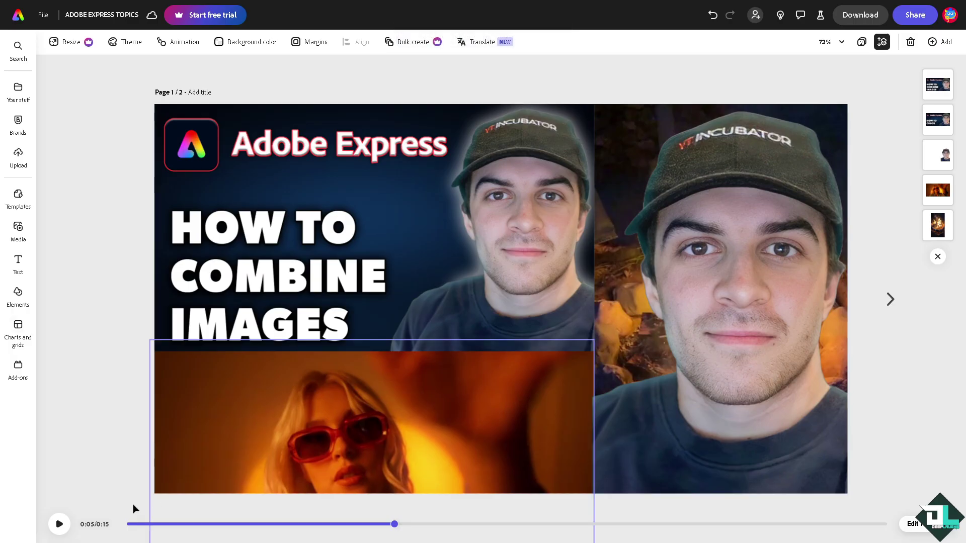
Play the design preview, then add a new blank page to the design.
click(59, 524)
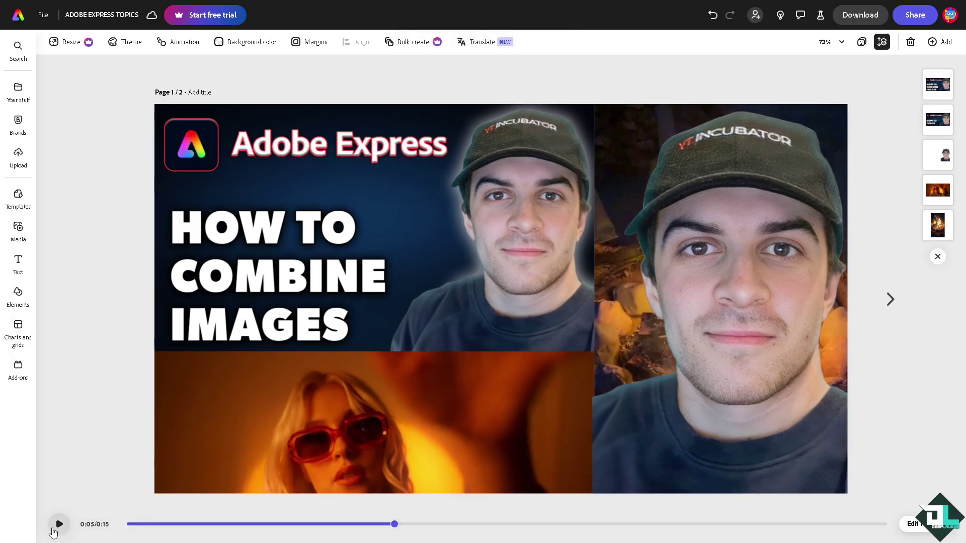
click(945, 44)
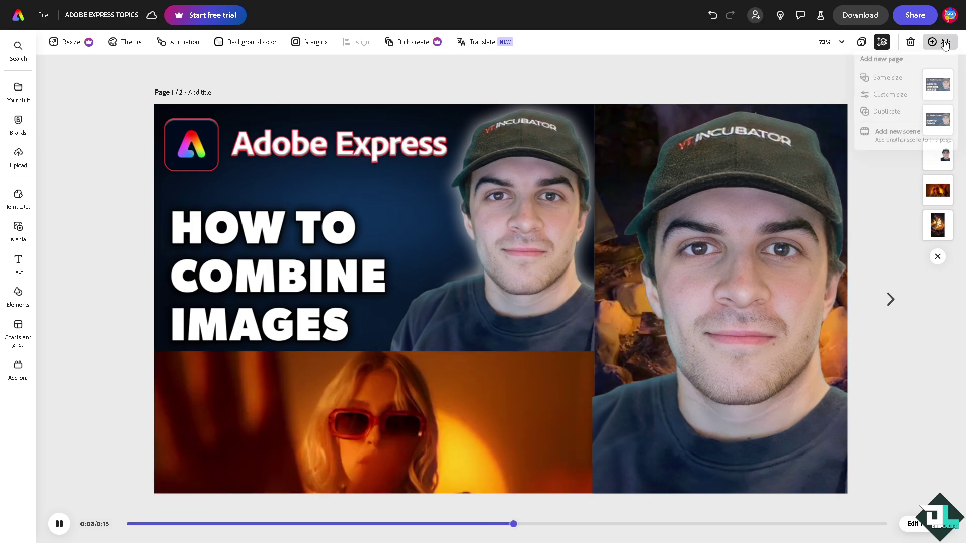
click(901, 80)
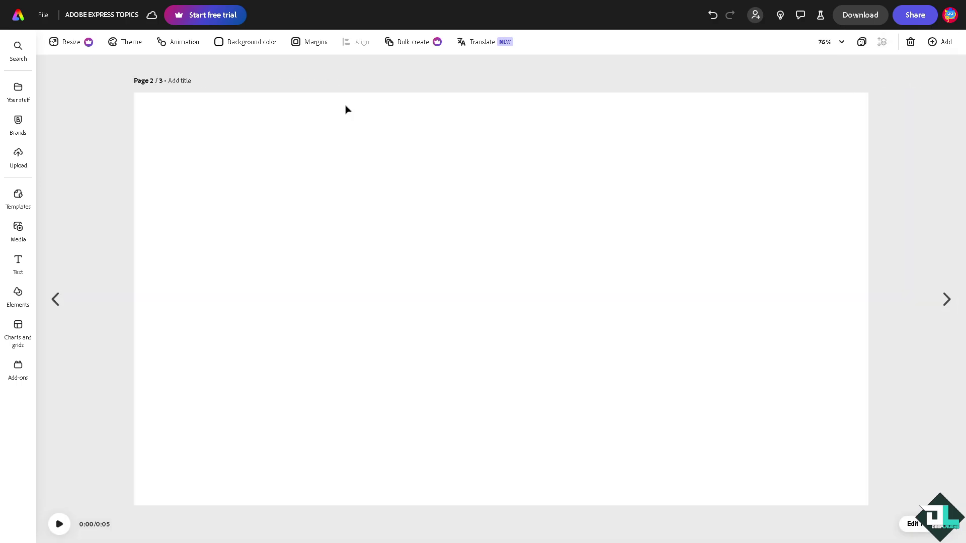
Place the woman-in-coat photo from recents at the top-left, enlarged to full page height.
click(19, 229)
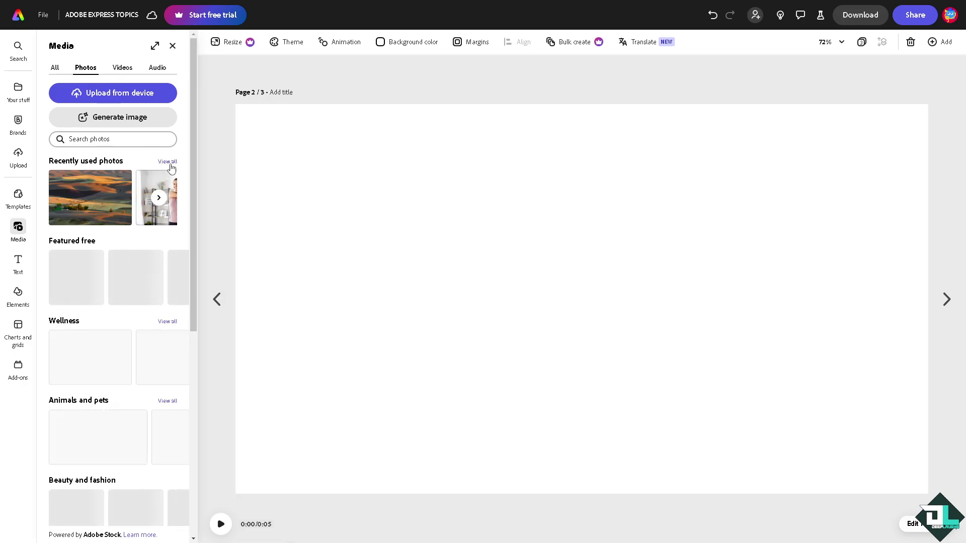
click(168, 161)
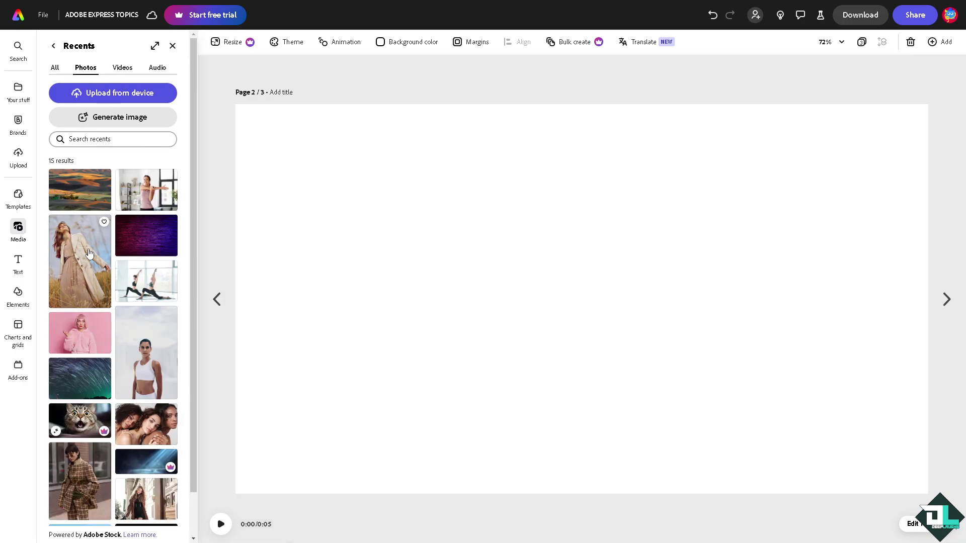
click(90, 253)
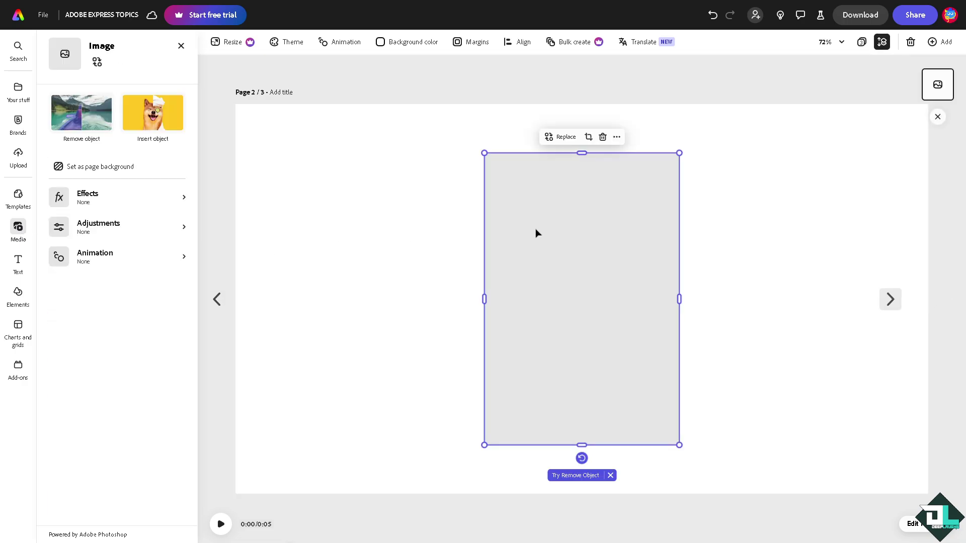
drag(536, 232, 291, 171)
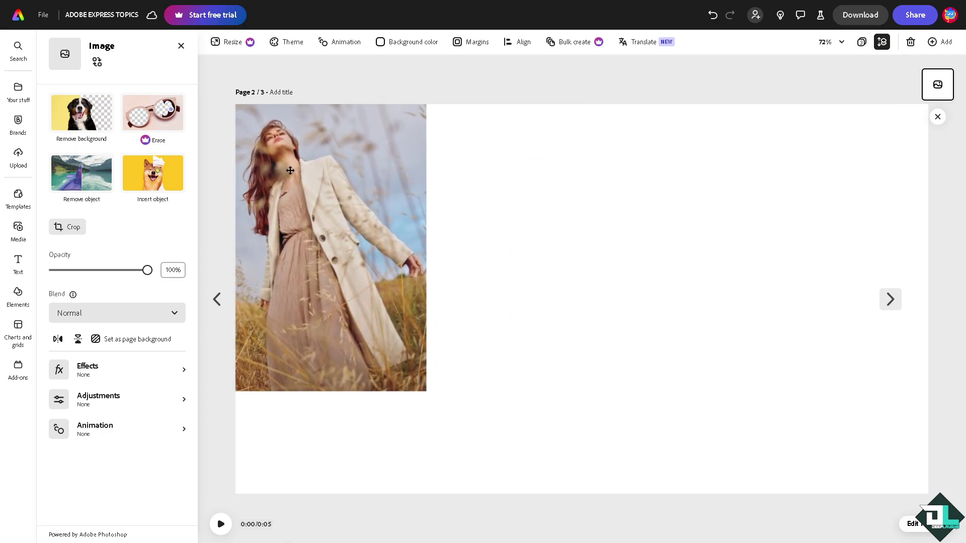
drag(431, 396, 506, 484)
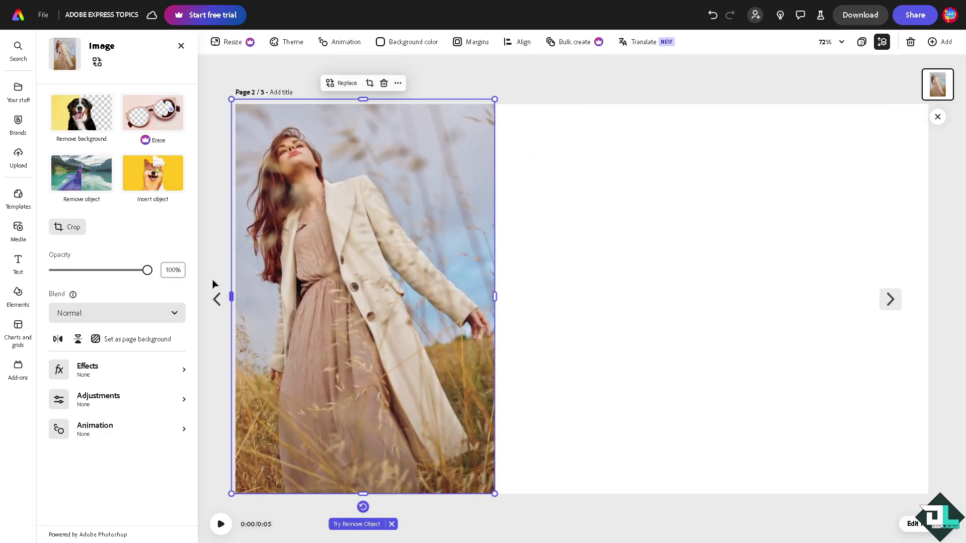
Add the sports-top photo beside the coat photo, stretched down to the page bottom.
click(181, 46)
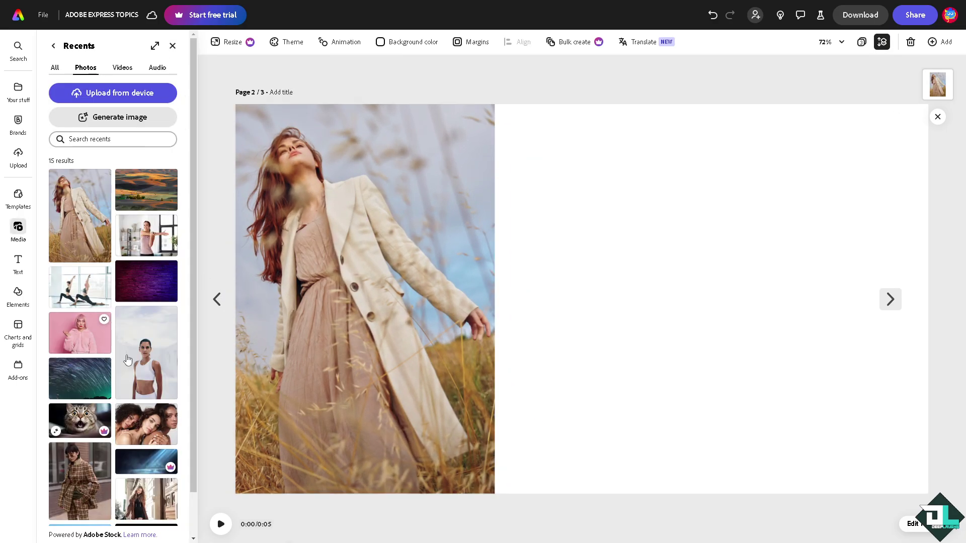
click(80, 216)
drag(614, 194, 598, 198)
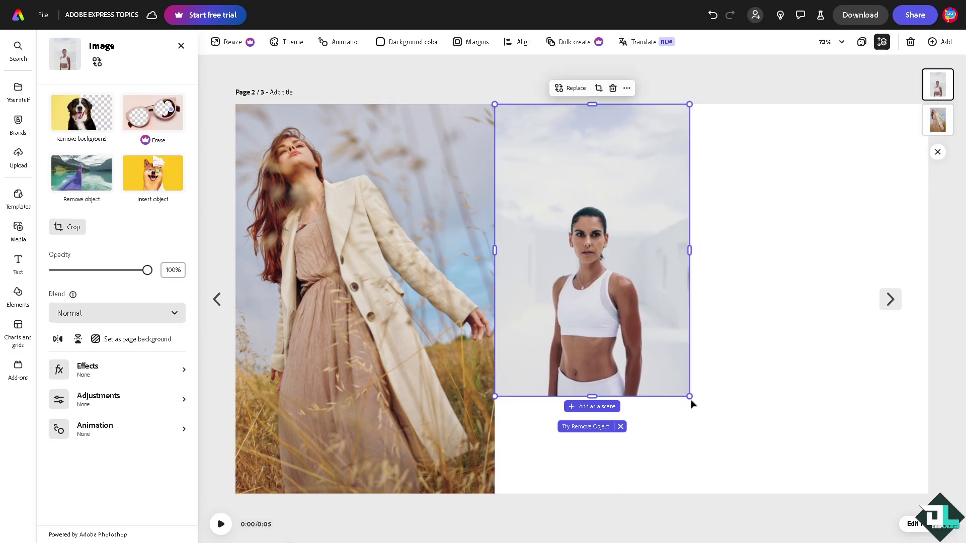
drag(692, 403, 755, 496)
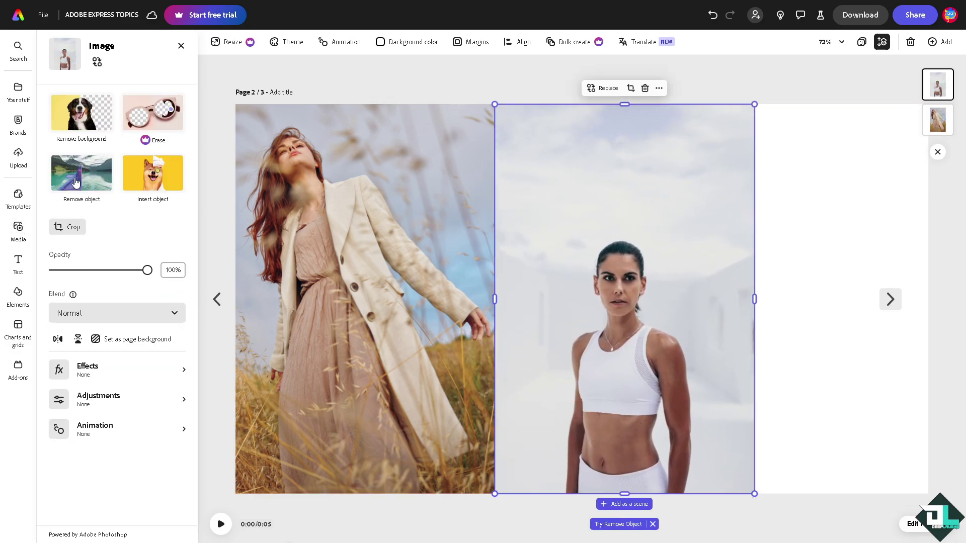
Place the plaid-suit photo on the right, resizing it so the middle woman's head shows.
click(181, 46)
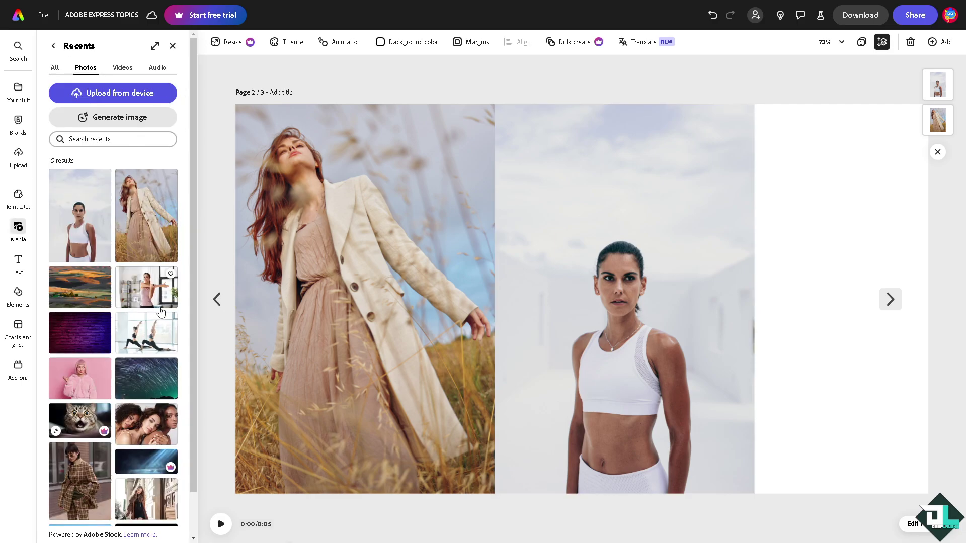
scroll(80, 403, down, 1)
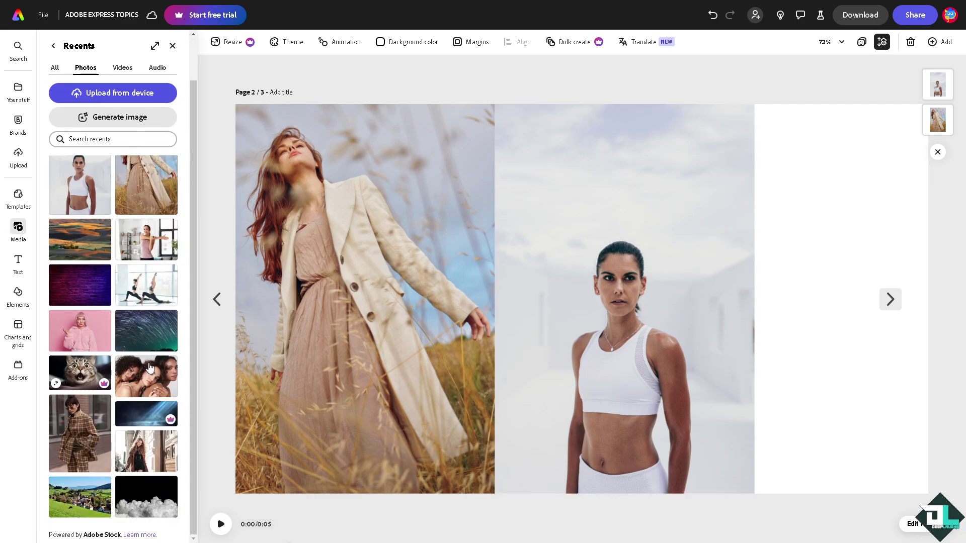
click(80, 430)
drag(682, 275, 830, 213)
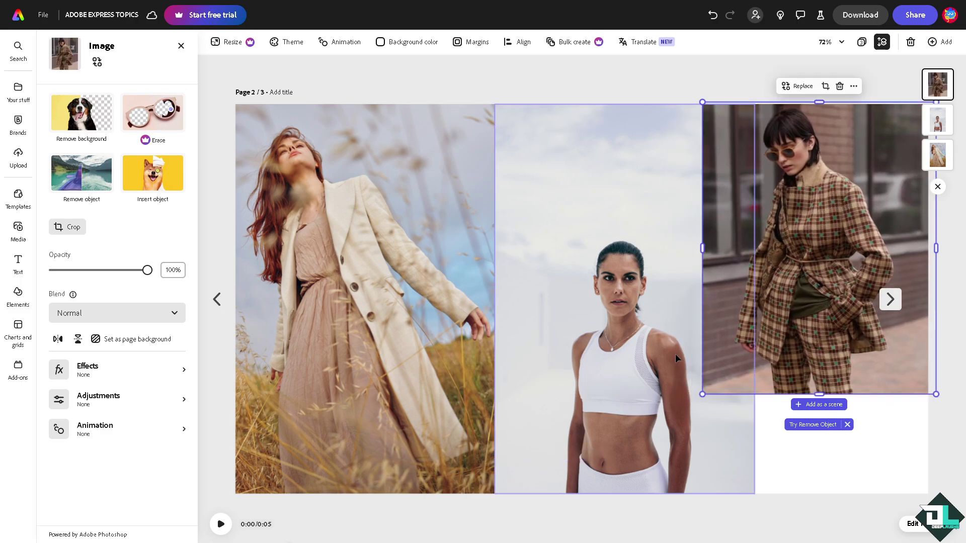
drag(703, 395, 623, 494)
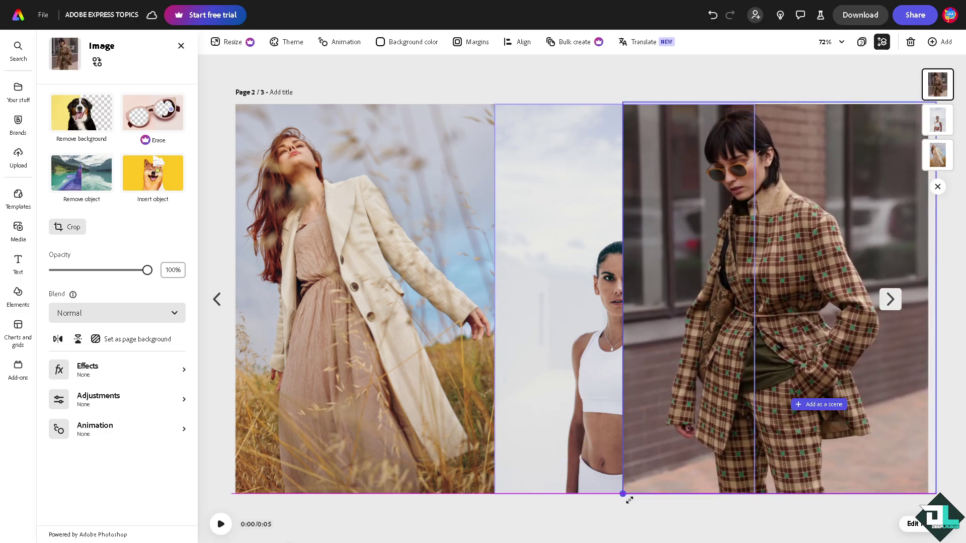
drag(626, 297, 756, 297)
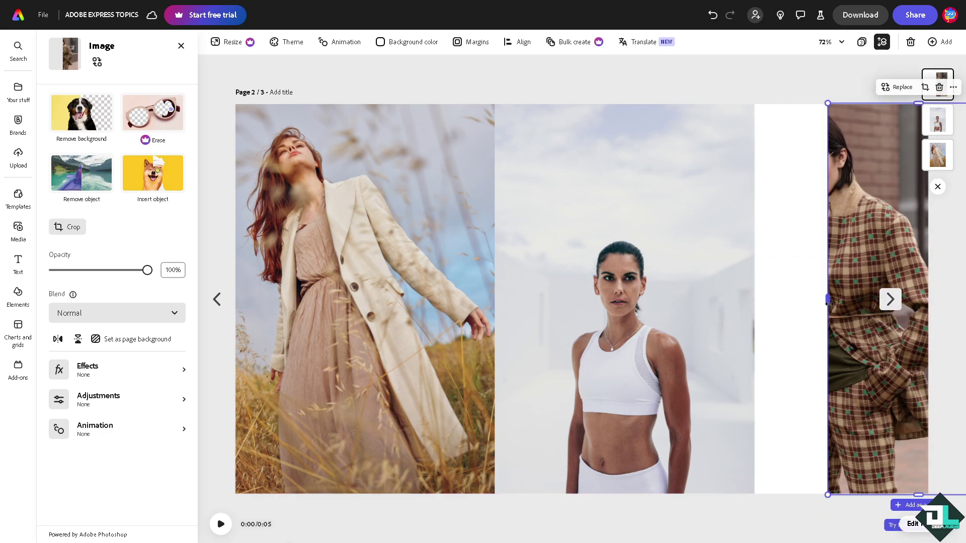
drag(829, 300, 754, 300)
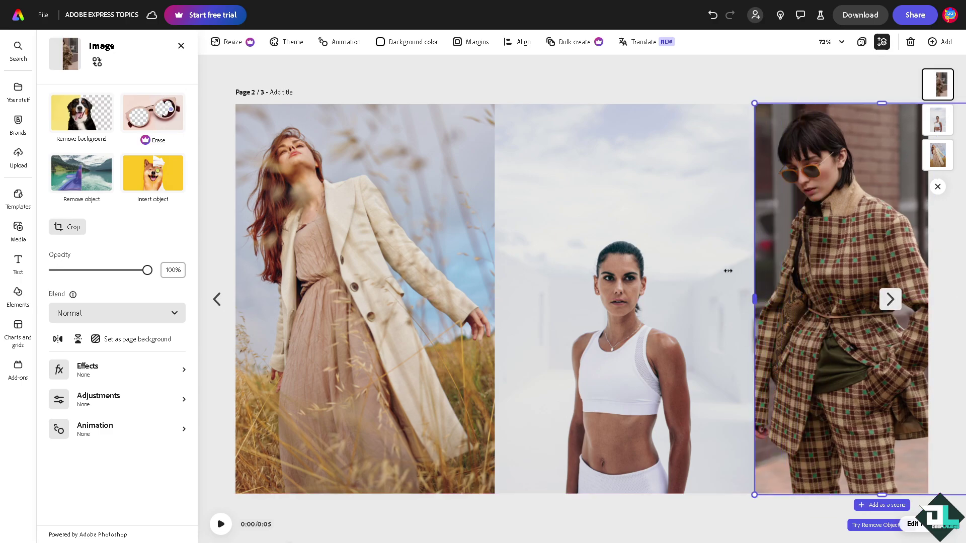
click(361, 87)
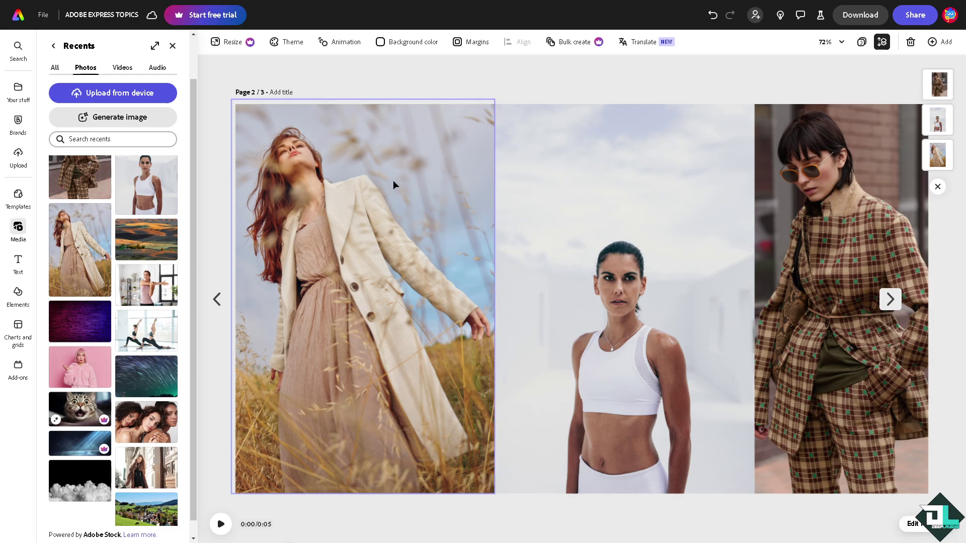
Set the star-trail photo as page background and select all three portraits.
click(140, 381)
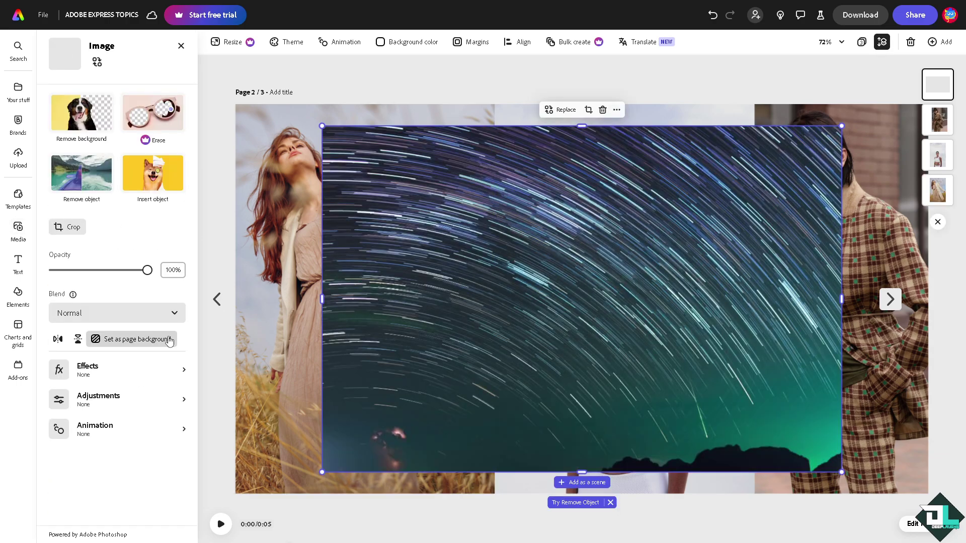
click(160, 343)
click(391, 191)
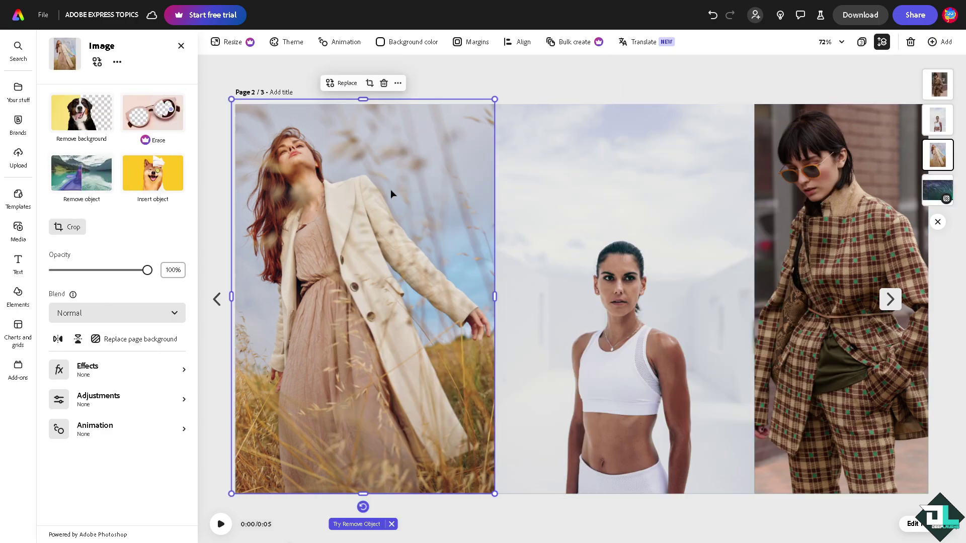
shift+click(592, 186)
shift+click(829, 187)
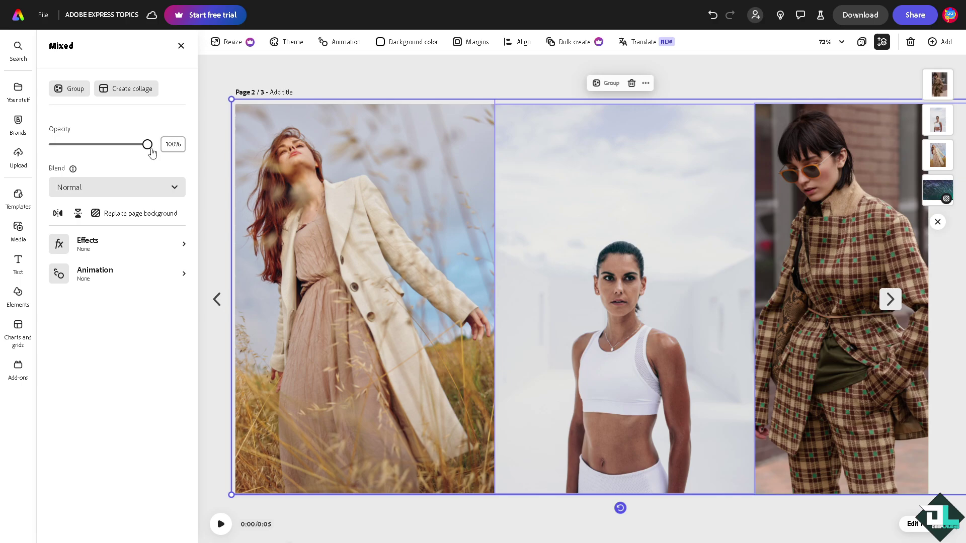
Test lower opacity and Multiply, then set the three portraits to Screen blend at 100% opacity.
drag(147, 145, 117, 146)
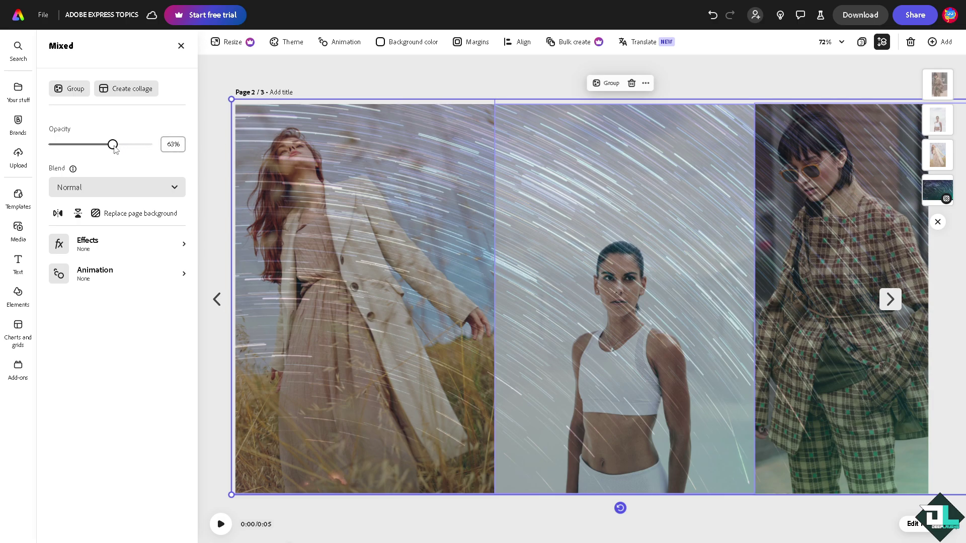
drag(113, 145, 148, 146)
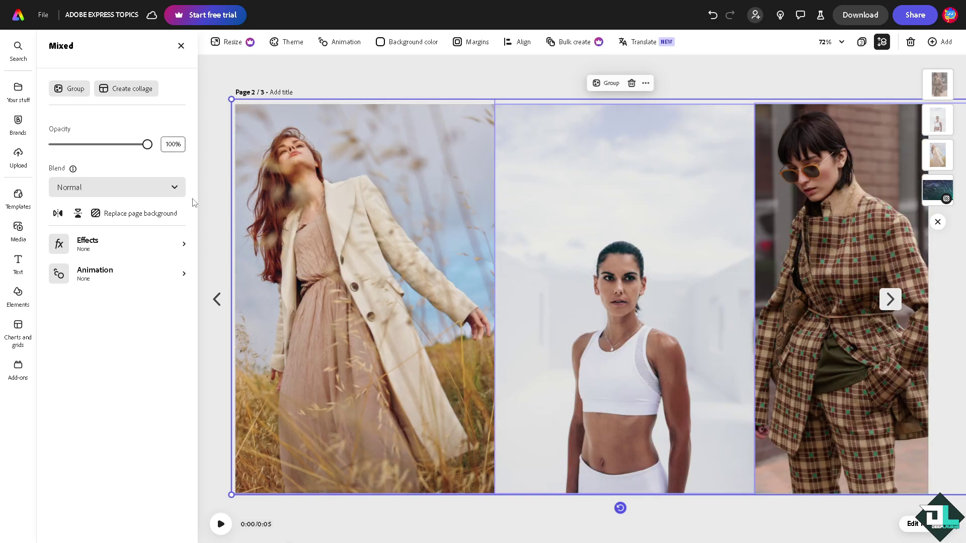
click(164, 194)
click(151, 270)
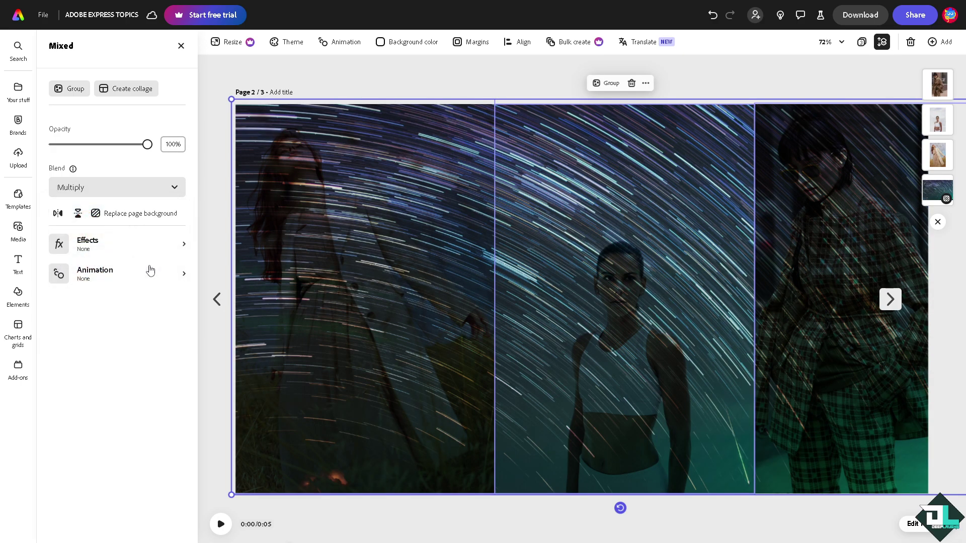
click(171, 190)
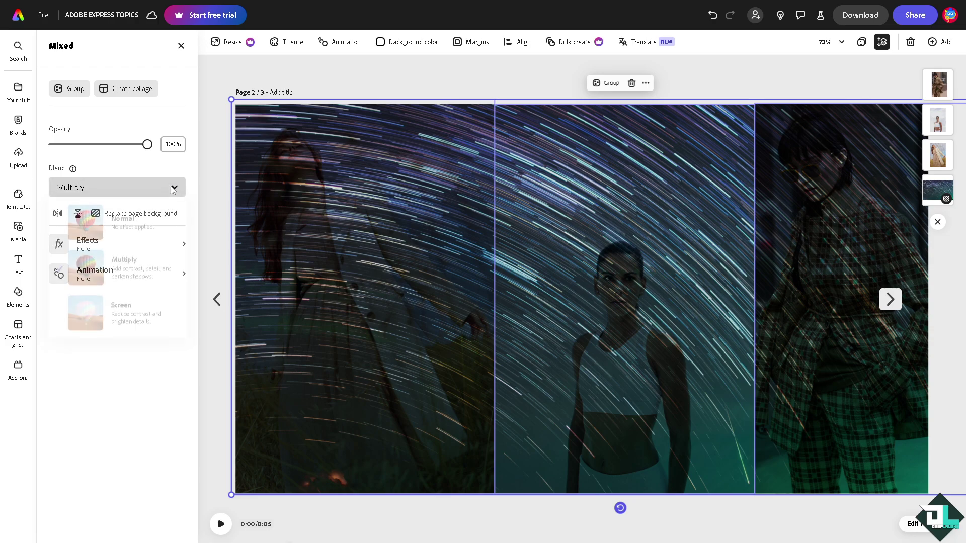
click(159, 313)
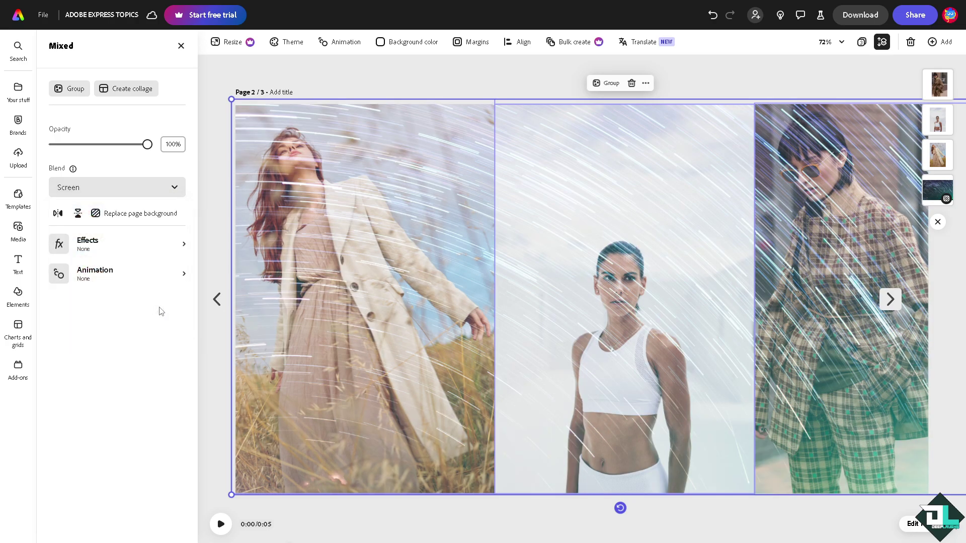
Add a blank page with the three-women photo enlarged across its full width.
click(939, 42)
click(884, 80)
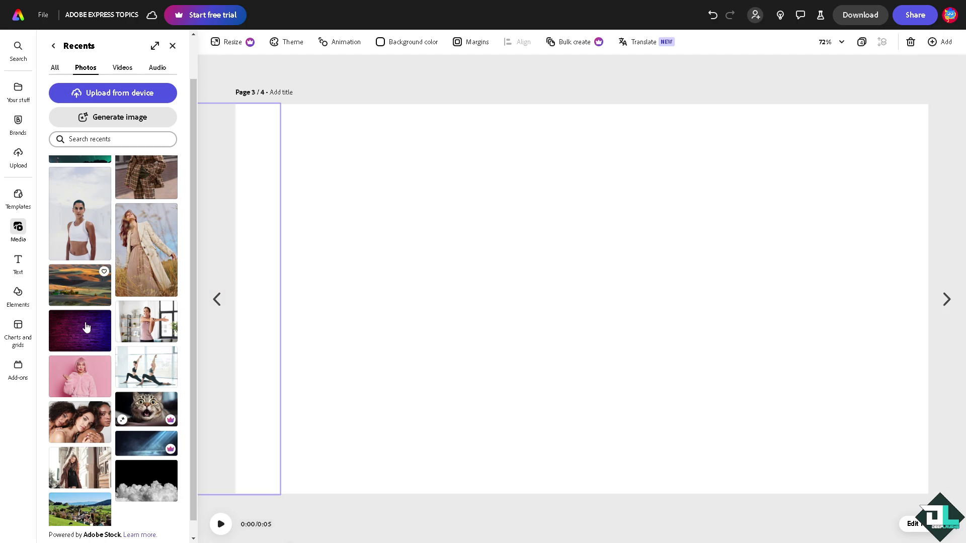
click(86, 423)
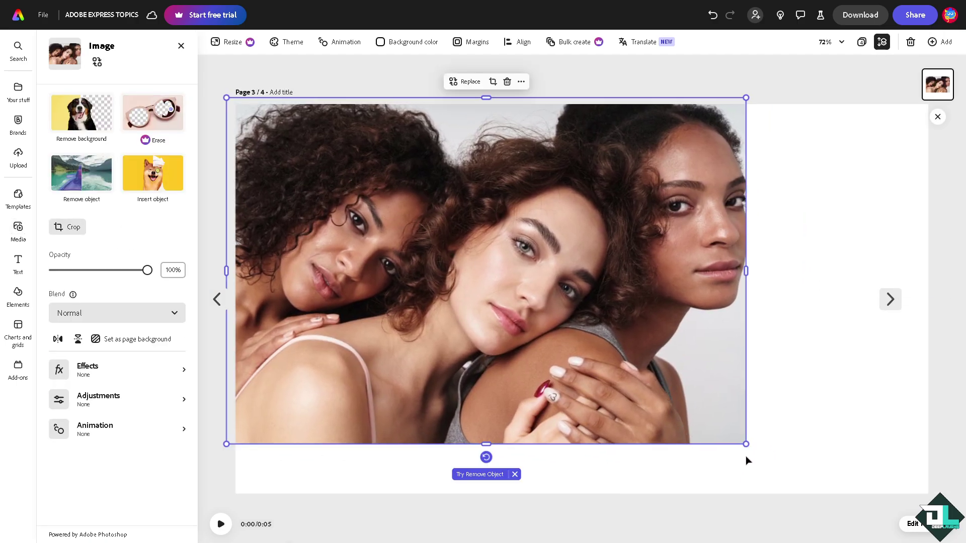
drag(746, 444, 964, 495)
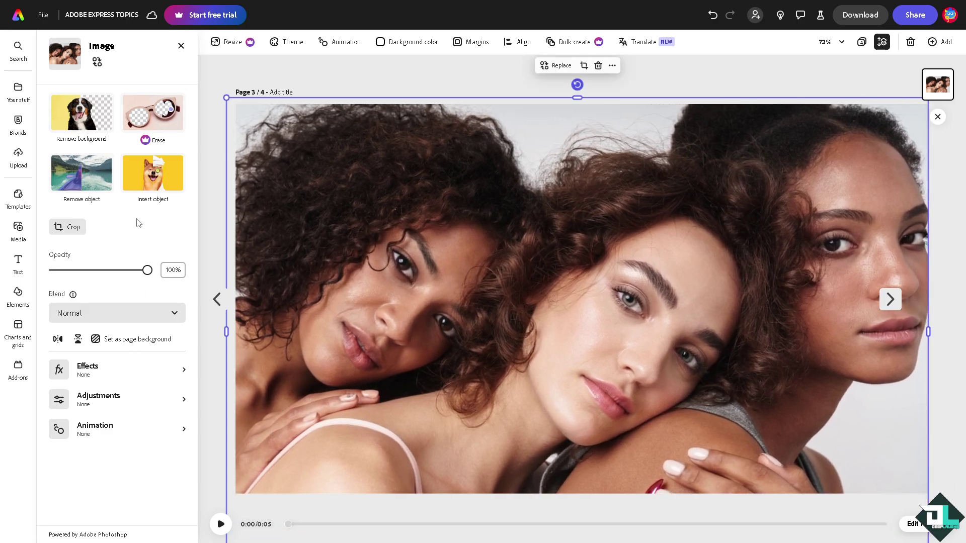
click(180, 46)
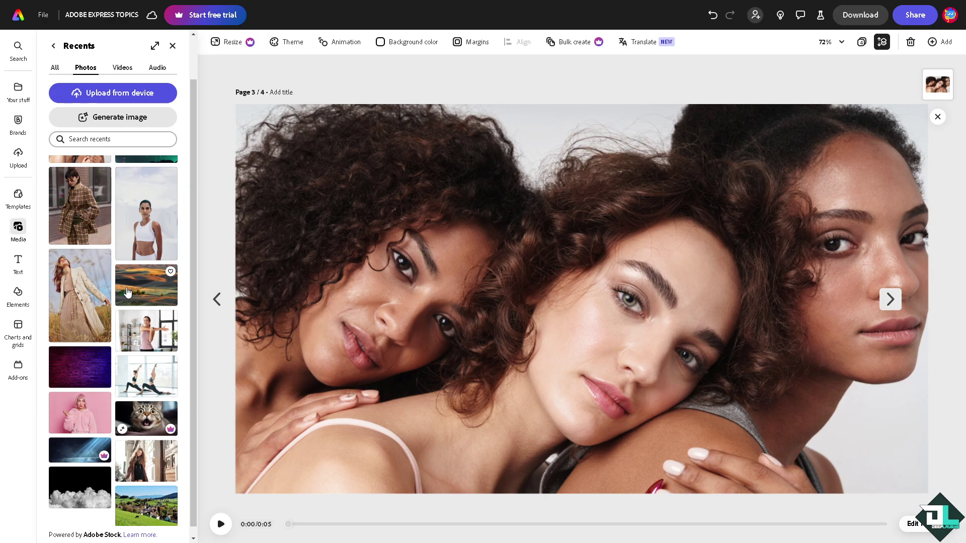
Discard the cat photo, add the brown-coat woman photo and remove its background.
click(162, 413)
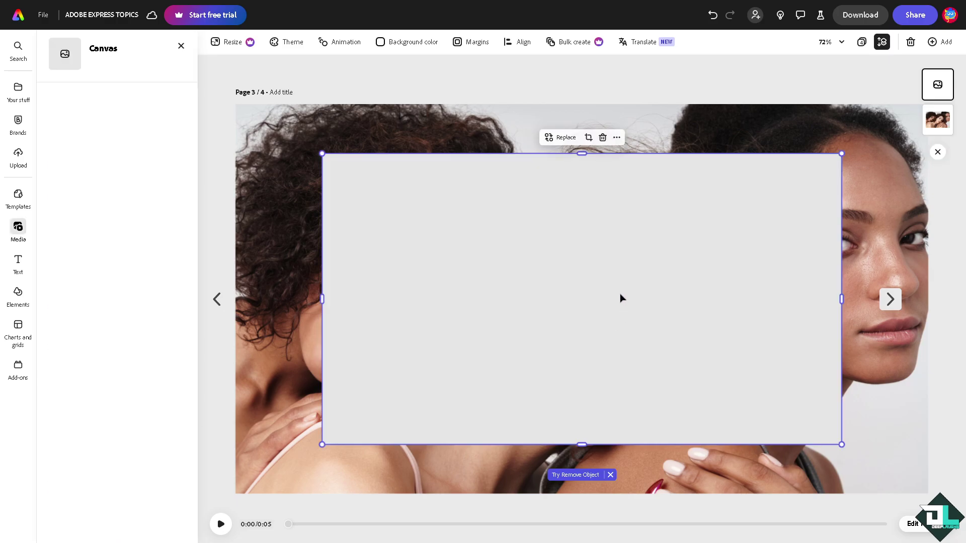
key(Delete)
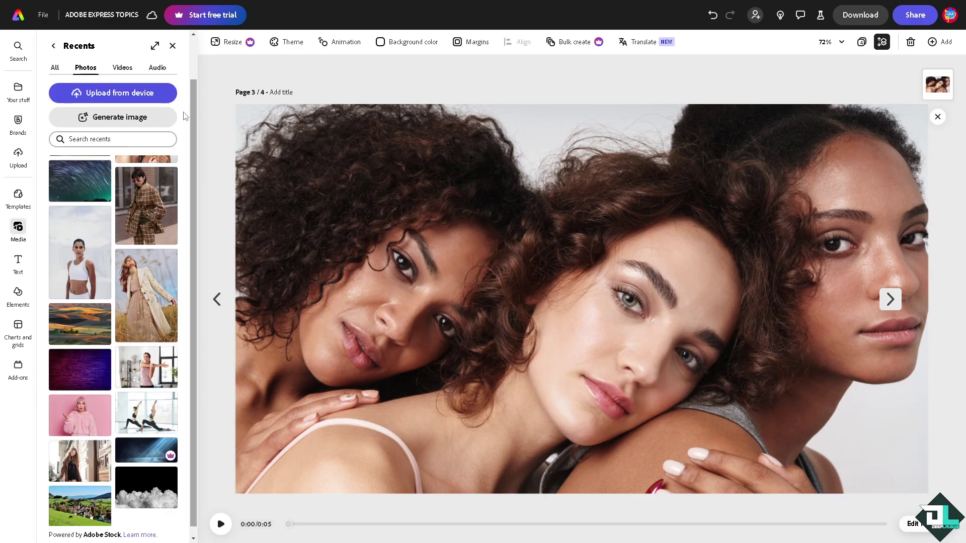
click(80, 452)
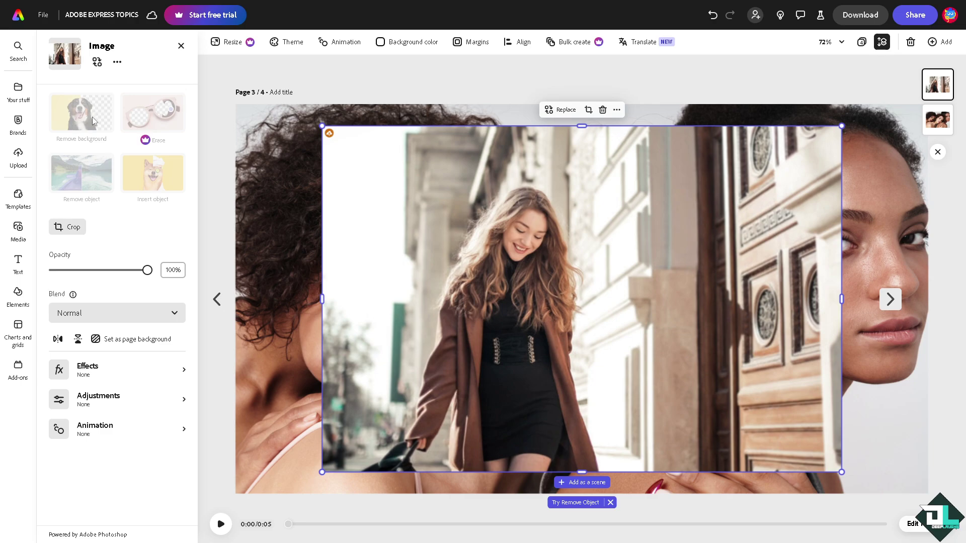
click(93, 120)
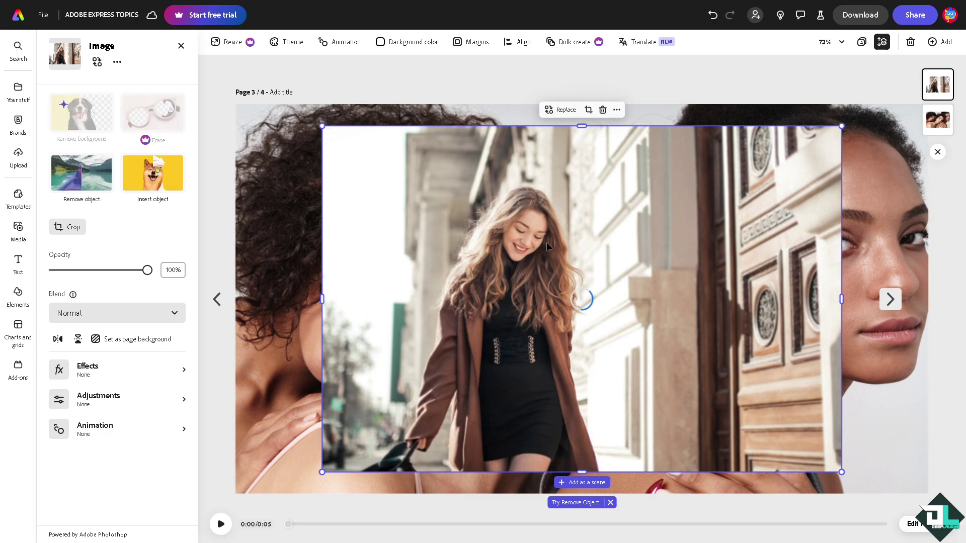
Enlarge the cut-out woman, move her to the page's right side, and set opacity around 67%.
drag(534, 232, 659, 199)
drag(724, 153, 780, 80)
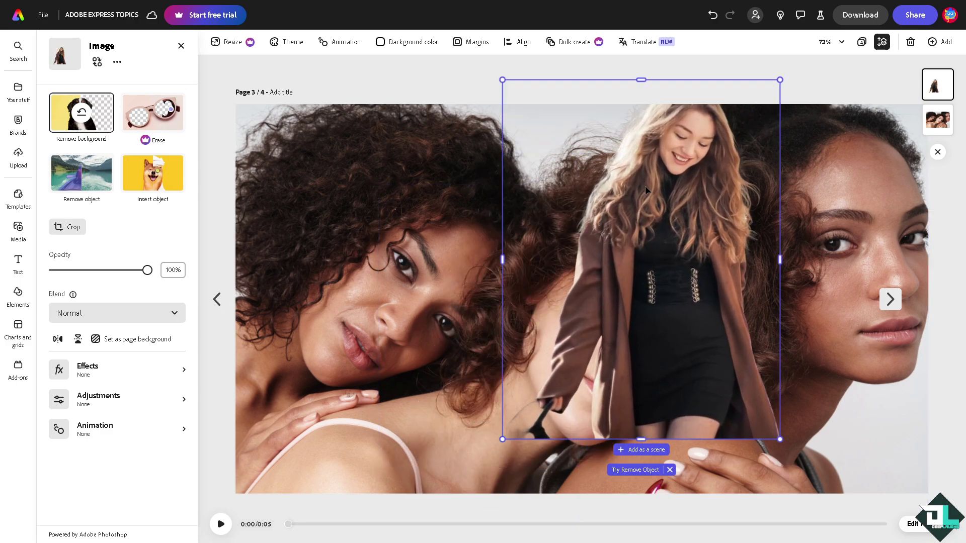
drag(645, 186, 797, 248)
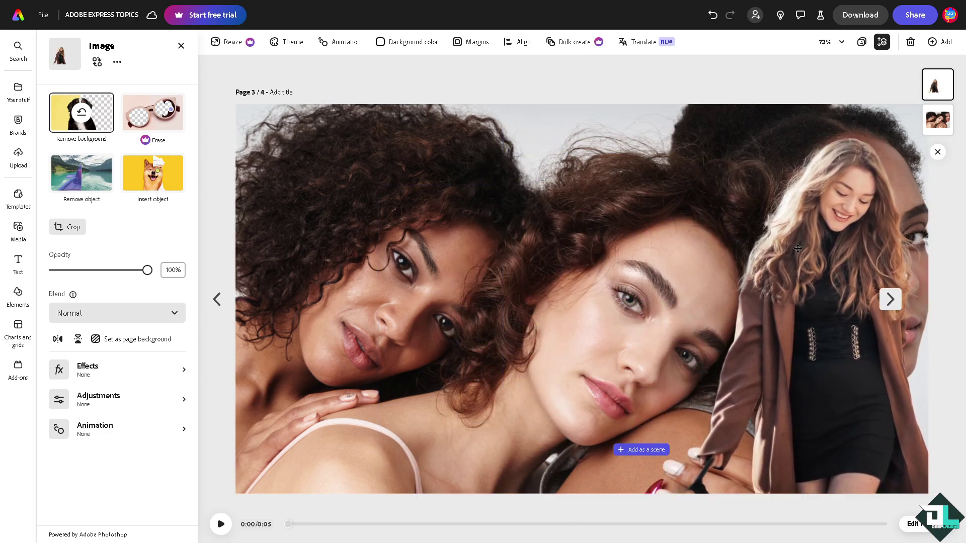
drag(661, 139, 635, 102)
click(123, 271)
drag(122, 272, 407, 274)
Resize the group photo to cover the page and fade it to about 66% opacity.
click(407, 275)
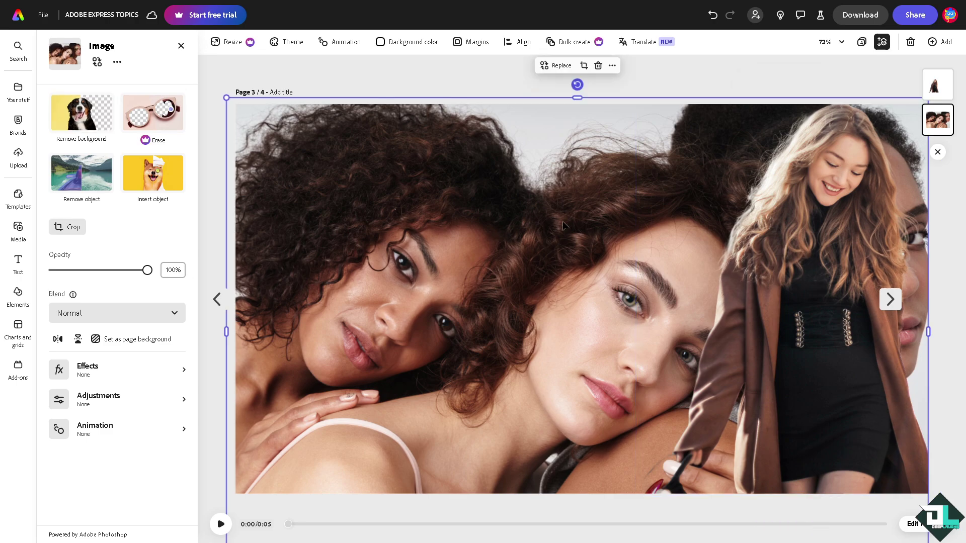
drag(225, 98, 453, 248)
drag(590, 298, 373, 152)
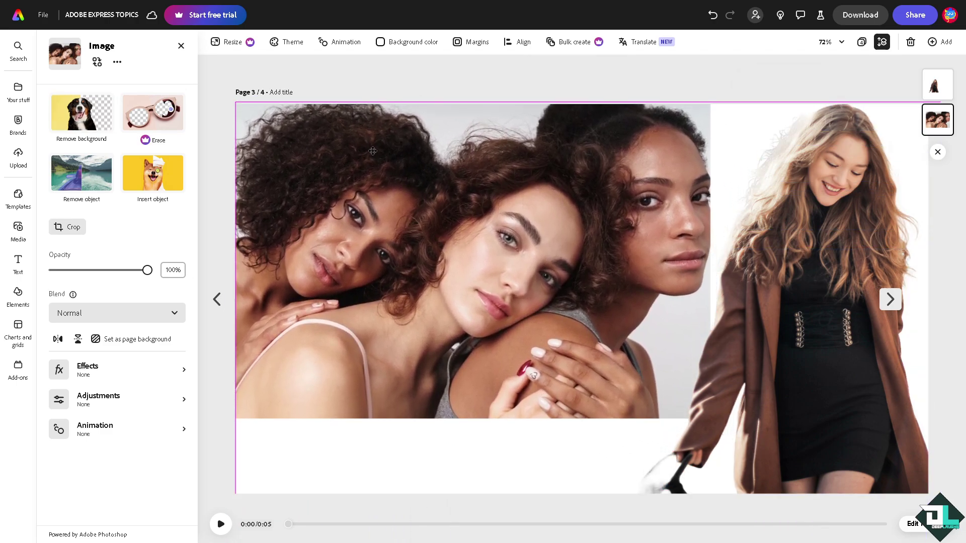
drag(710, 419, 838, 509)
drag(842, 507, 841, 507)
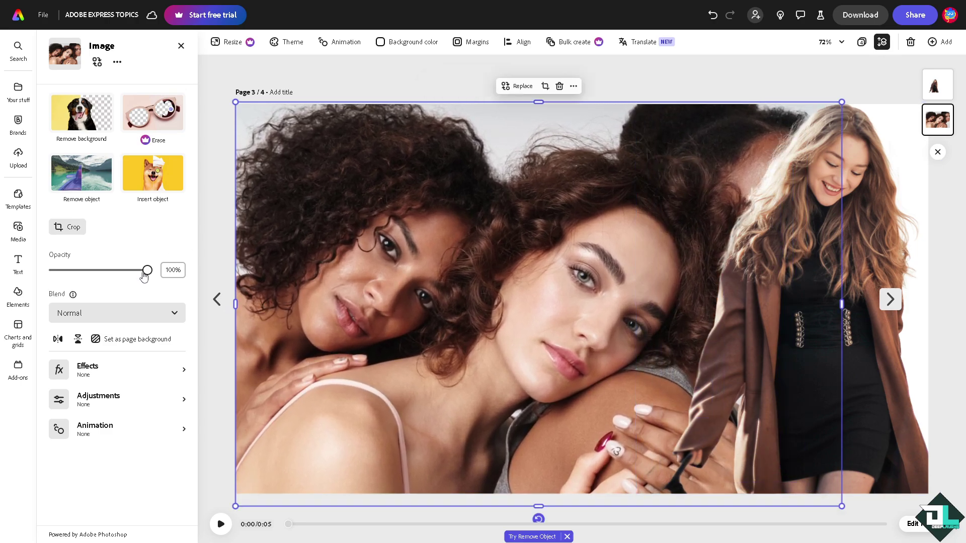
drag(145, 275, 119, 274)
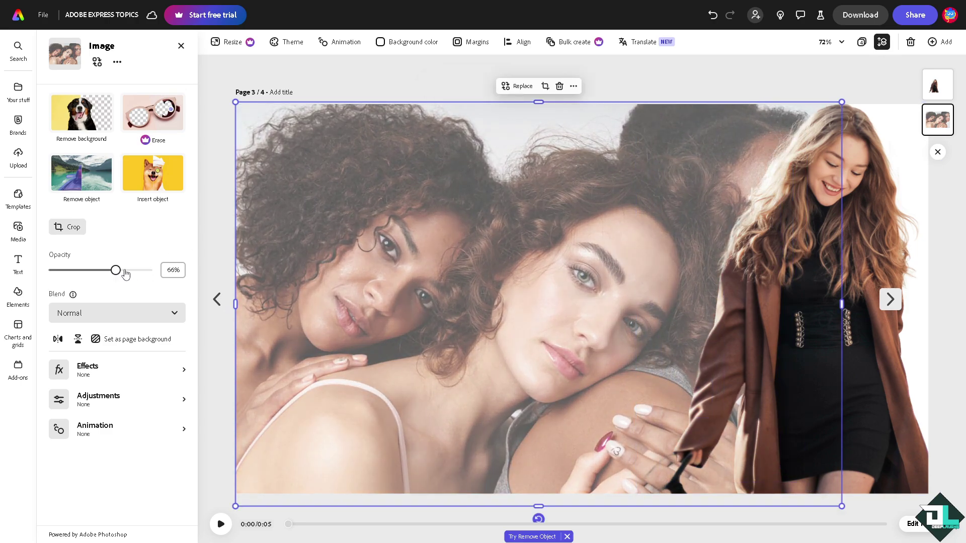
Nudge the cut-out woman upward and deselect everything.
click(875, 181)
drag(875, 181, 875, 164)
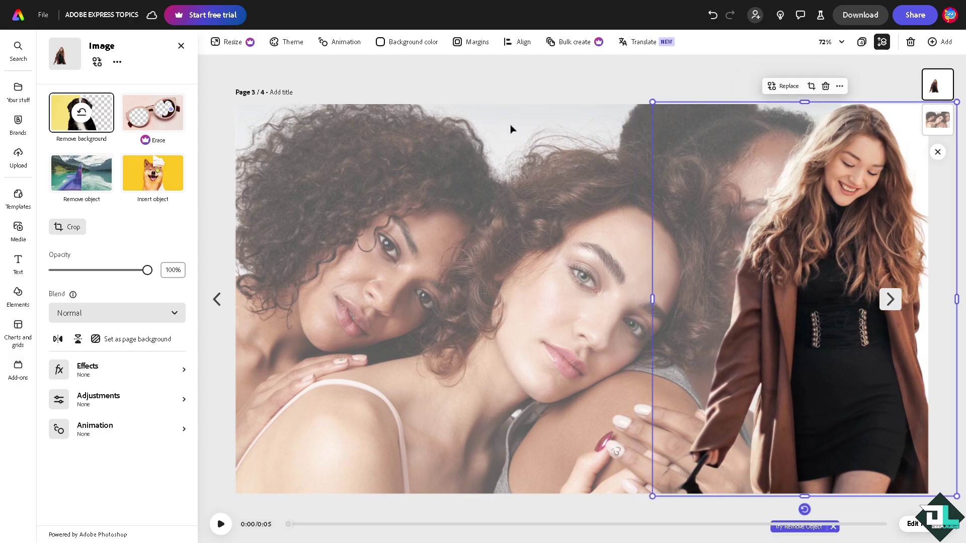
click(402, 80)
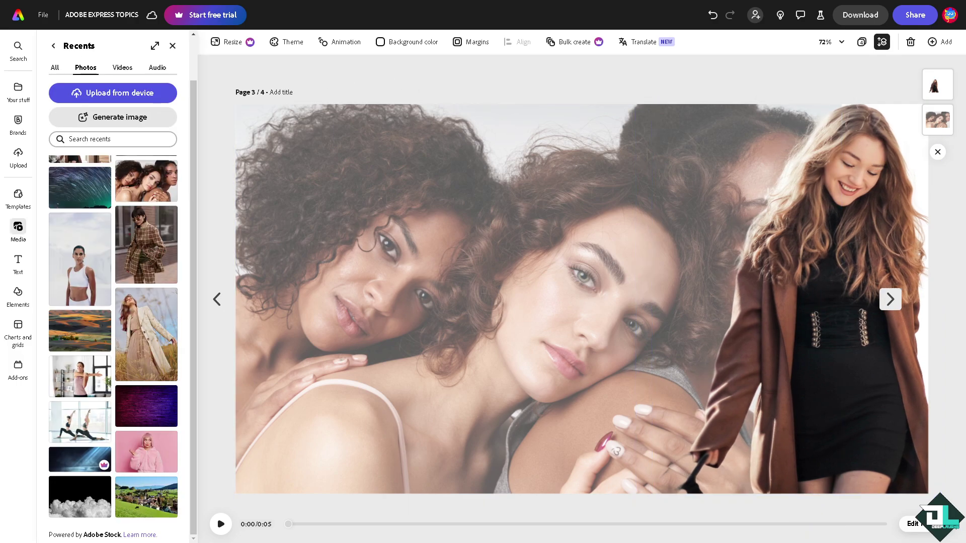
Review the download settings, keeping PDF Print as the file format.
click(217, 300)
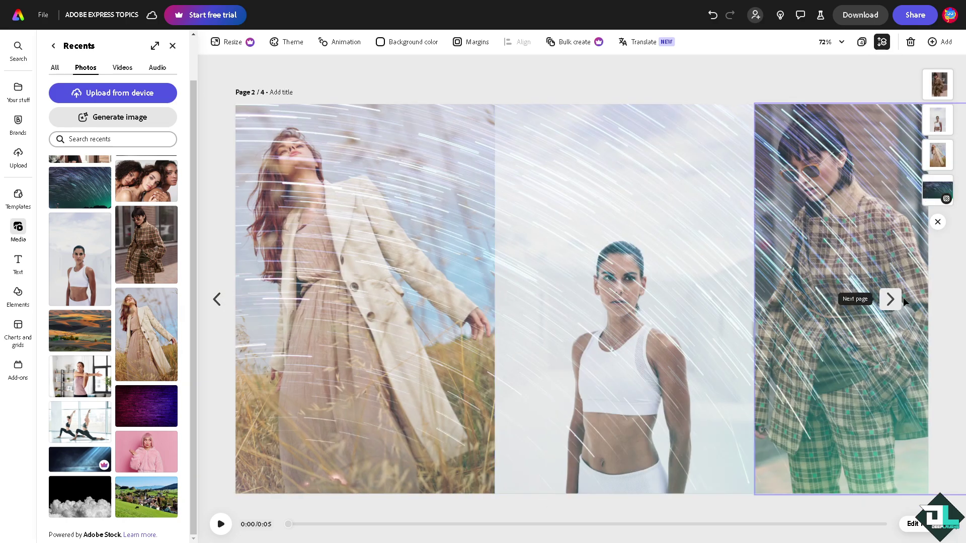
click(891, 299)
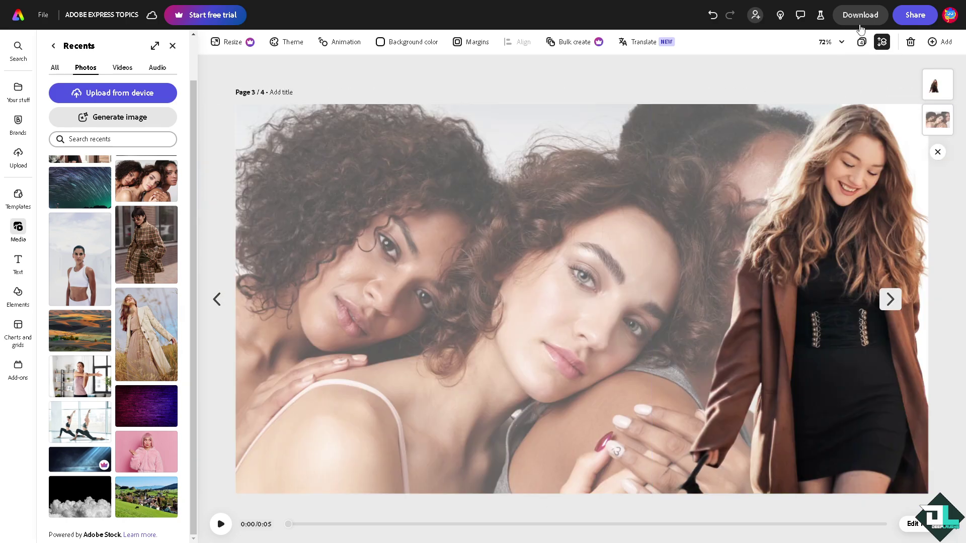
click(858, 15)
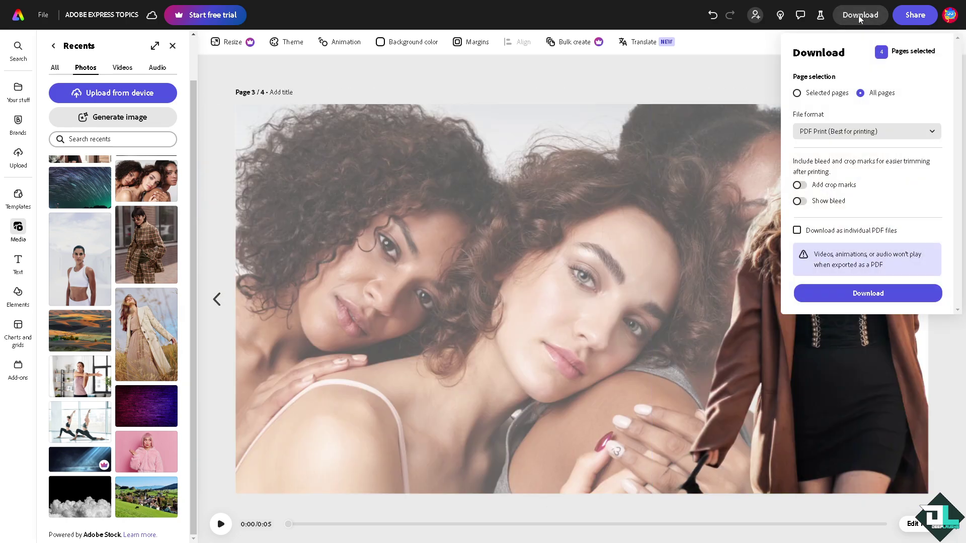
click(840, 135)
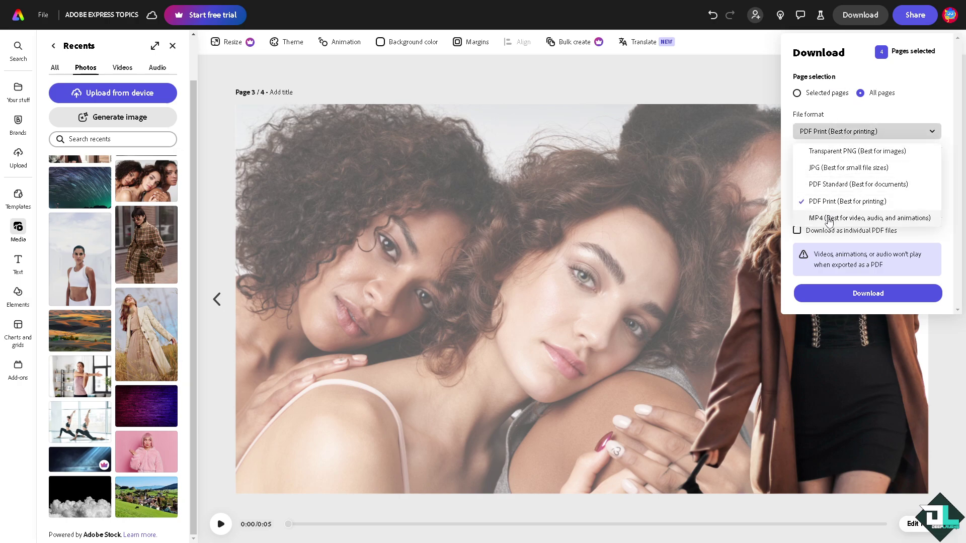
click(924, 79)
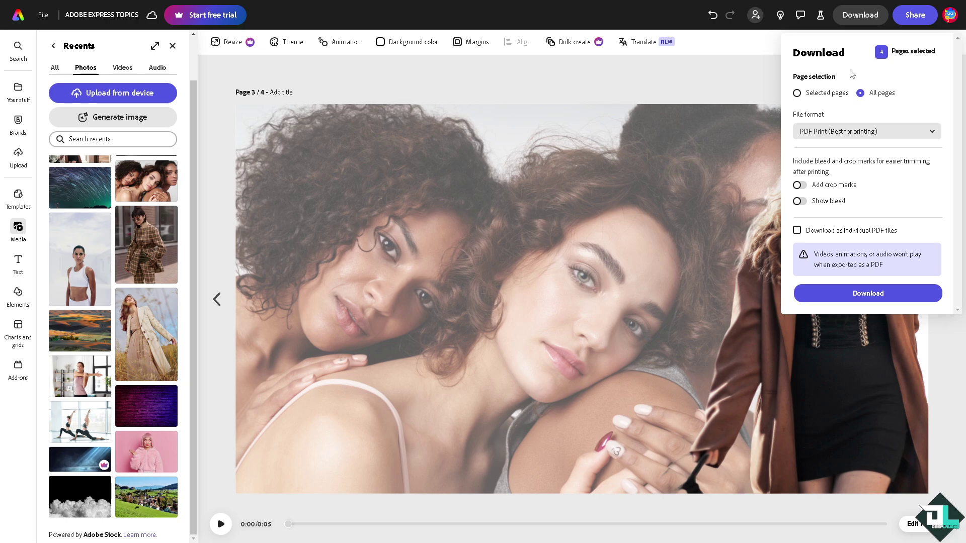
click(911, 22)
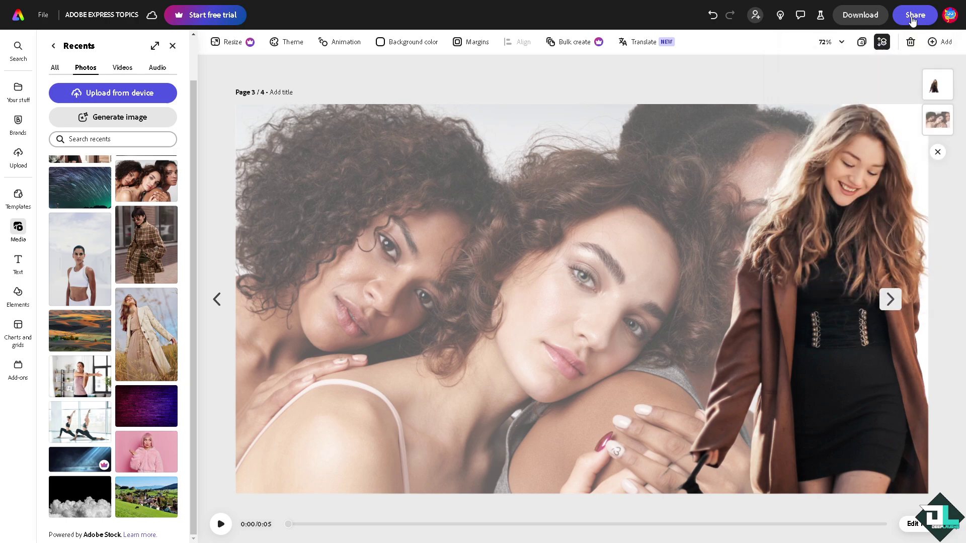
Check sharing options: allow template use on the view-only link and view cloud destinations.
click(910, 16)
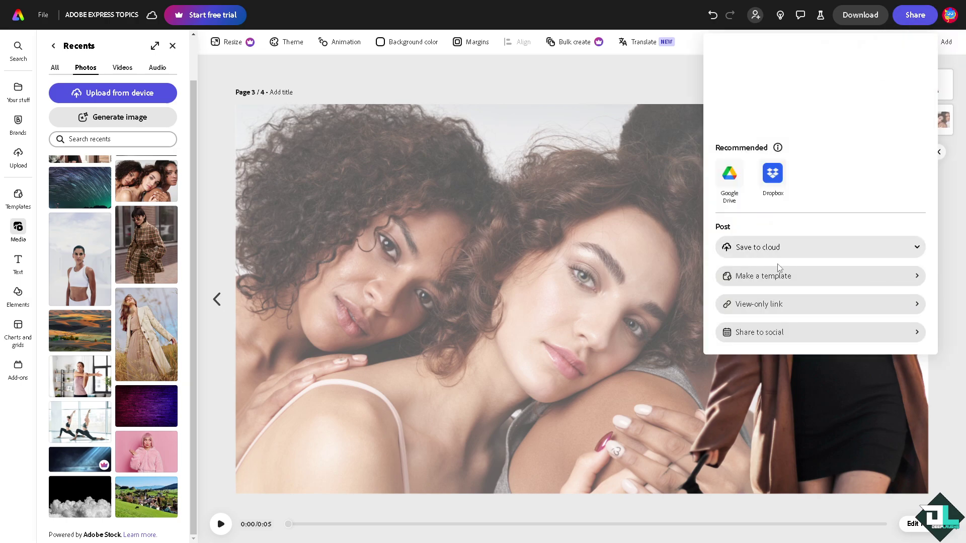
click(772, 303)
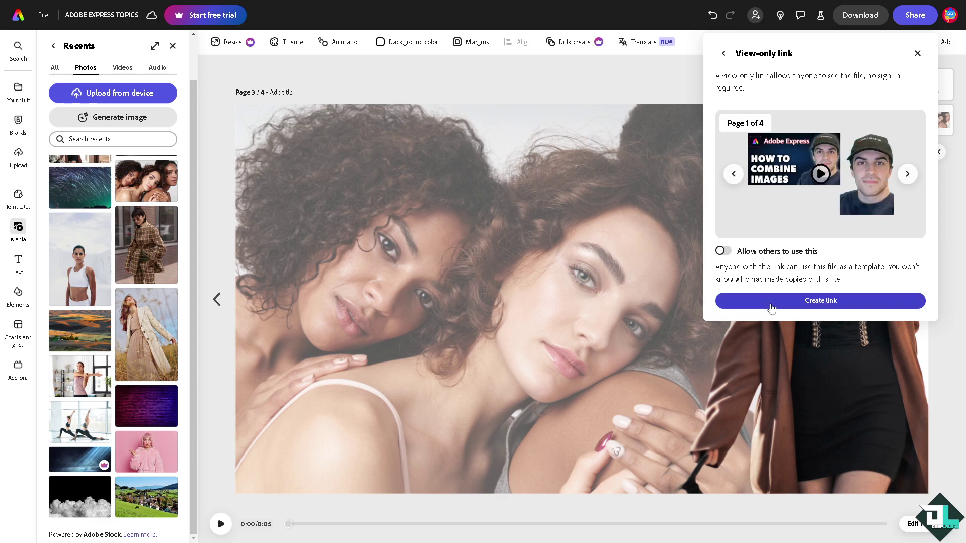
click(722, 251)
click(723, 53)
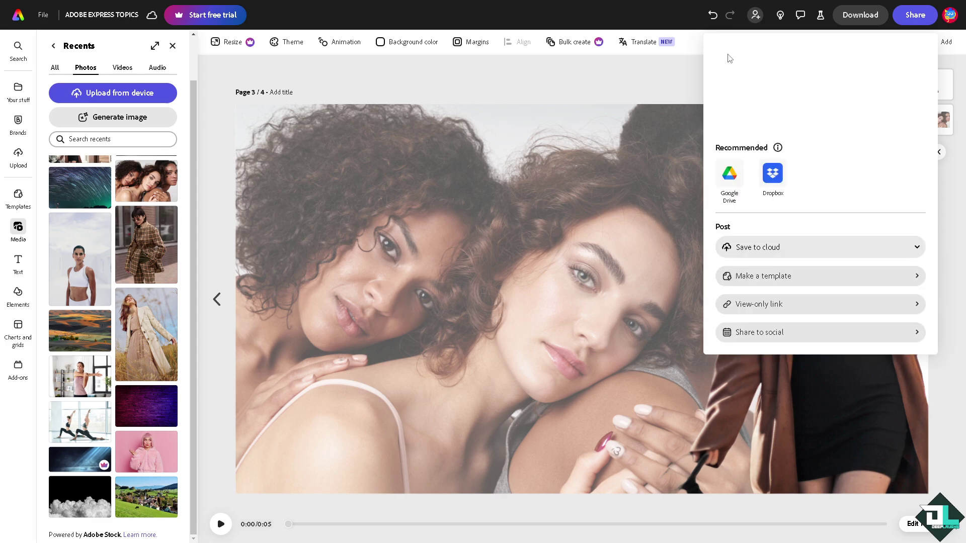
click(773, 253)
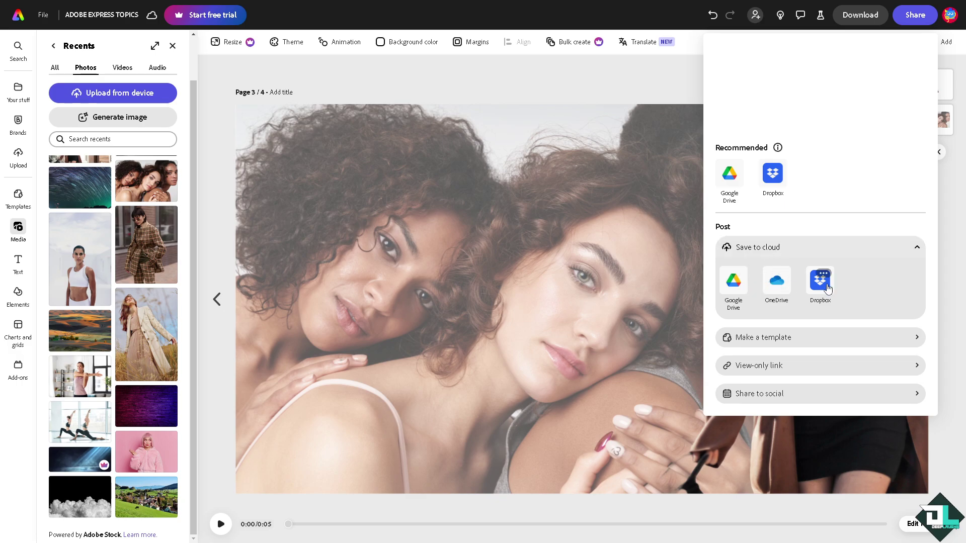
click(308, 71)
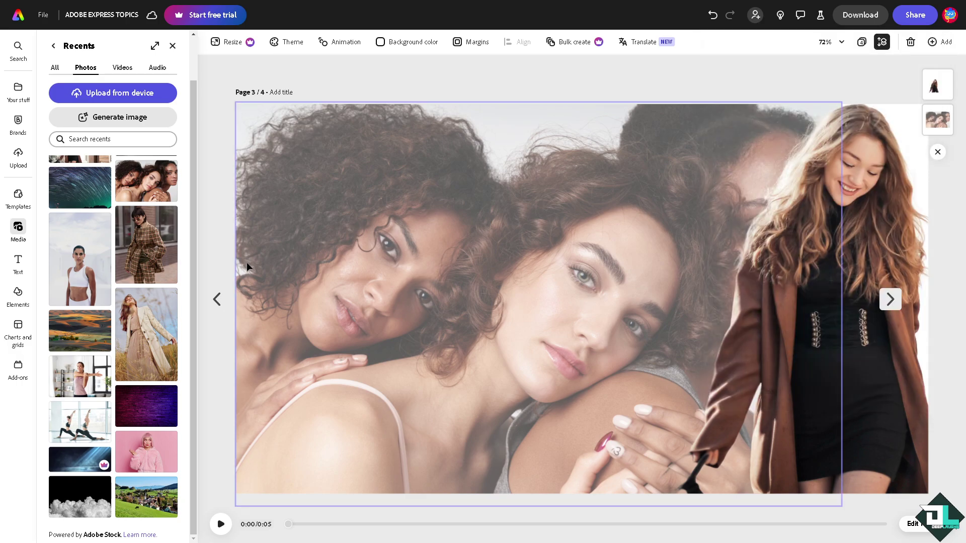
Return to page 1 and play the design's preview.
click(217, 300)
click(217, 299)
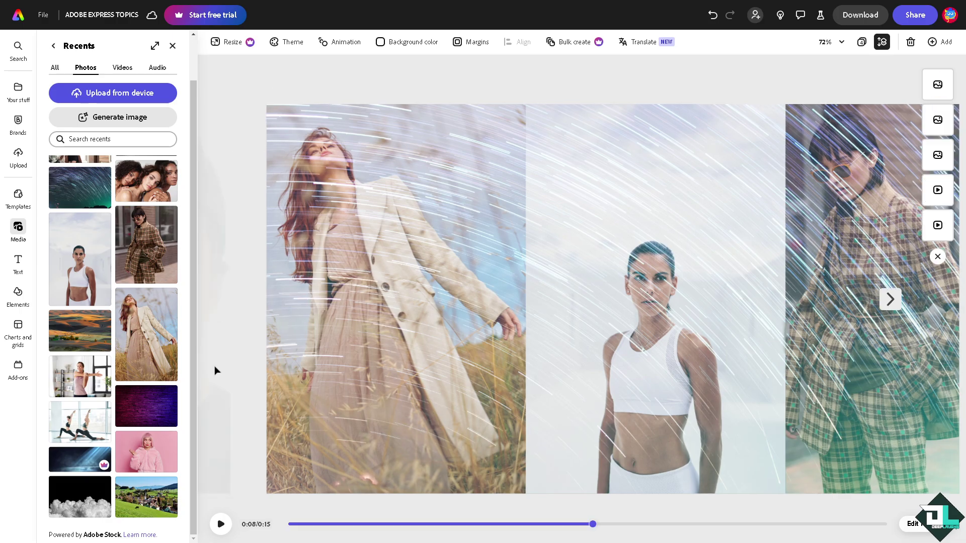
click(220, 524)
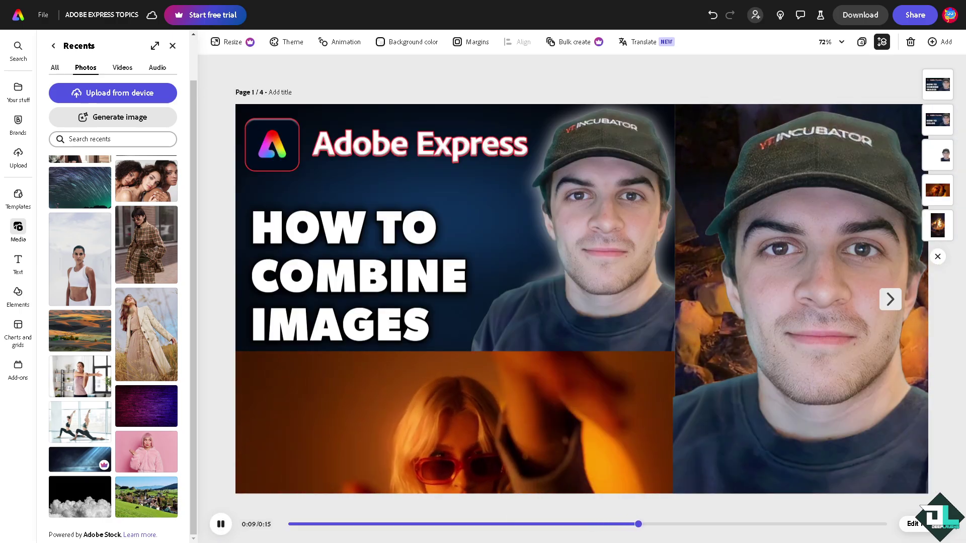